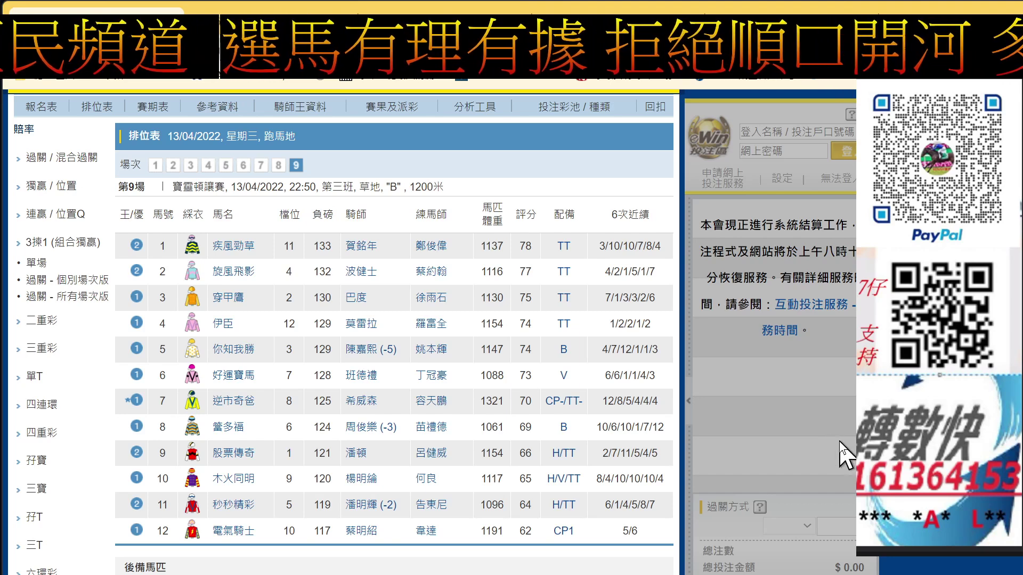
Open and enlarge 旋風飛影's horse record, then open its 02/03/2022 Race 9 results
{"action": "left_click", "coordinate": [240, 276]}
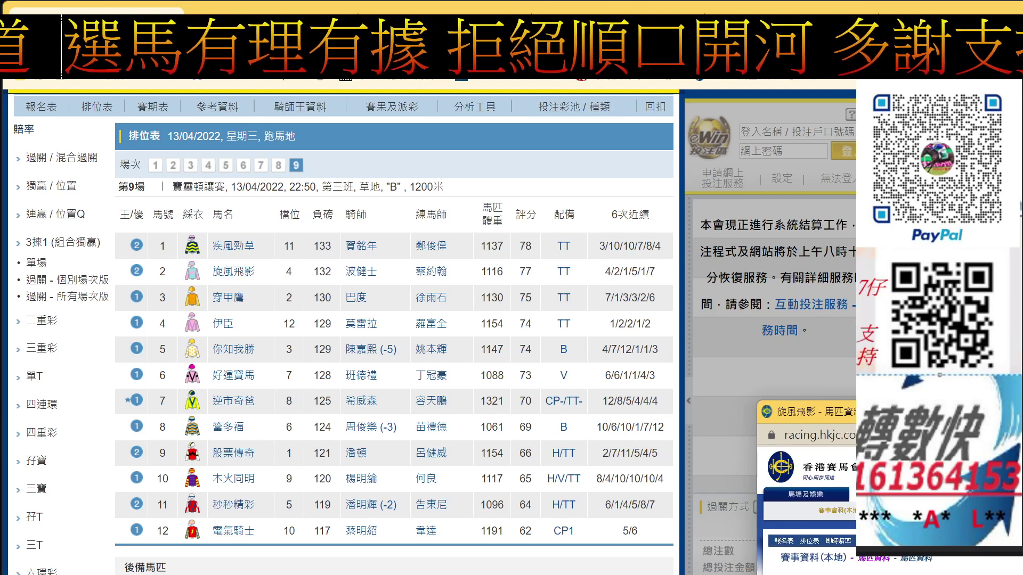
{"action": "left_click_drag", "start_coordinate": [808, 411], "coordinate": [308, 118]}
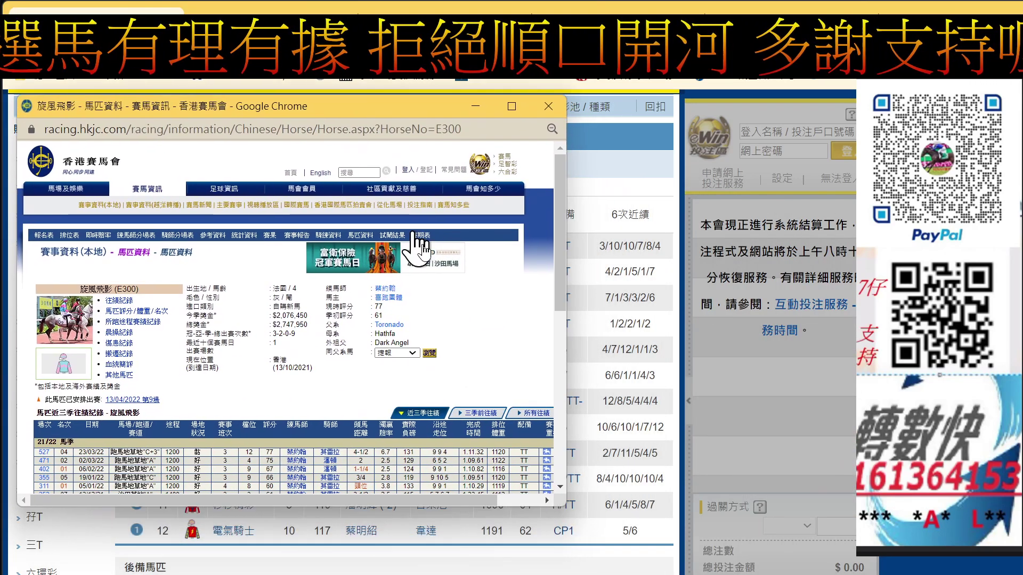
{"action": "left_click_drag", "start_coordinate": [564, 512], "coordinate": [787, 571]}
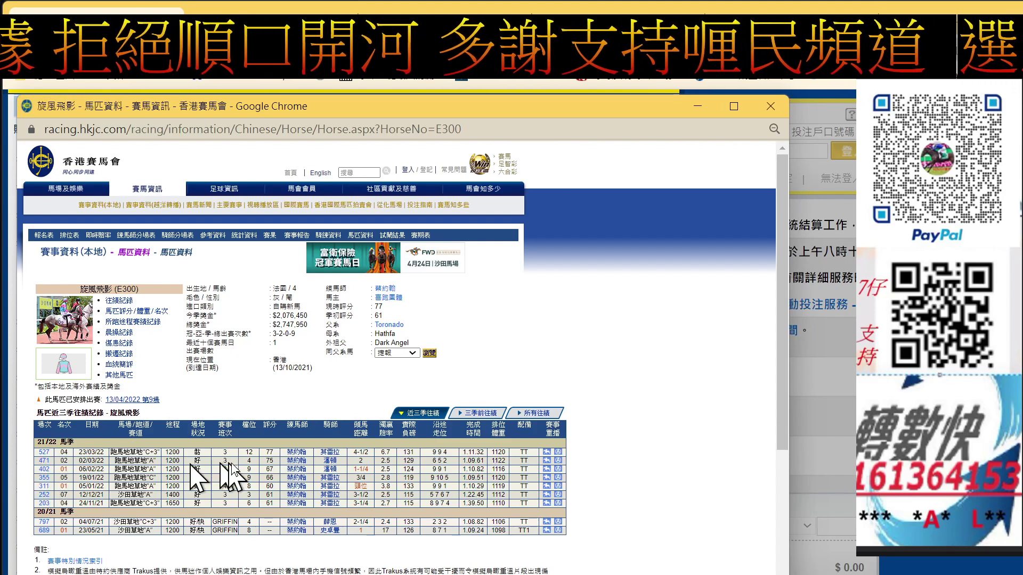
{"action": "scroll", "coordinate": [312, 472], "scroll_direction": "down", "scroll_amount": 3}
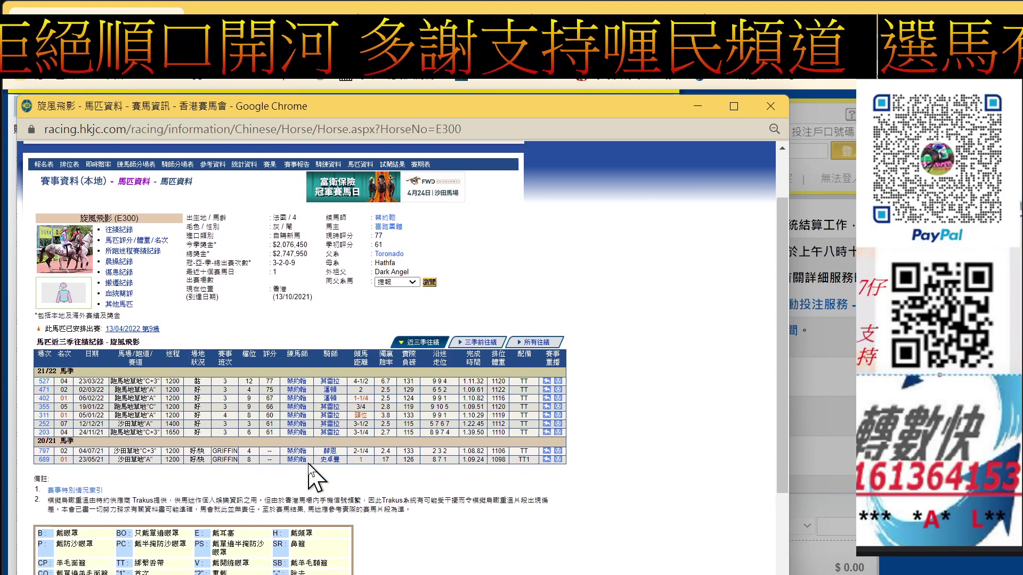
{"action": "scroll", "coordinate": [314, 480], "scroll_direction": "down", "scroll_amount": 1}
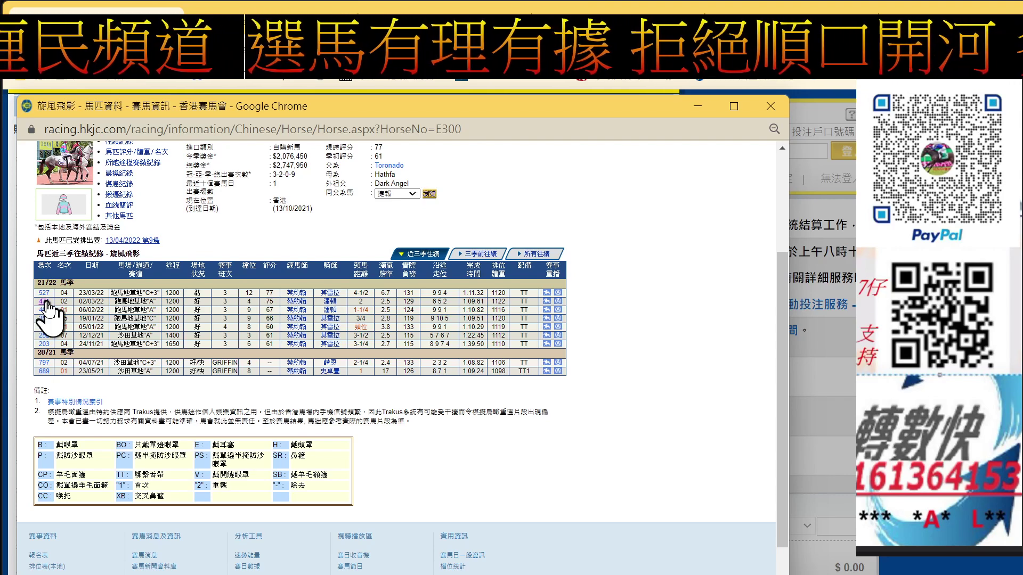
{"action": "left_click", "coordinate": [281, 348]}
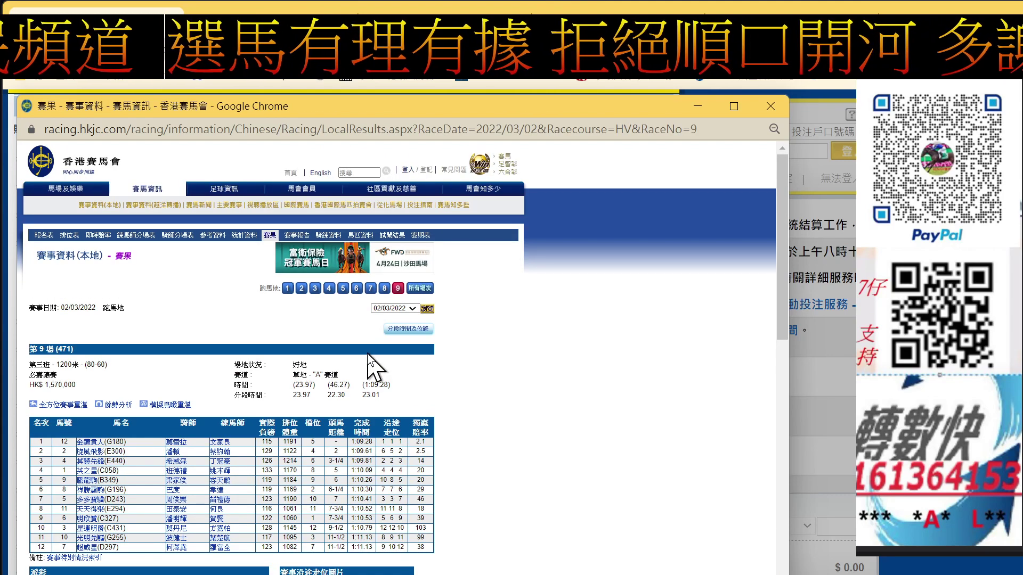
{"action": "scroll", "coordinate": [367, 354], "scroll_direction": "down", "scroll_amount": 5}
{"action": "scroll", "coordinate": [366, 354], "scroll_direction": "down", "scroll_amount": 5}
{"action": "scroll", "coordinate": [367, 353], "scroll_direction": "down", "scroll_amount": 1}
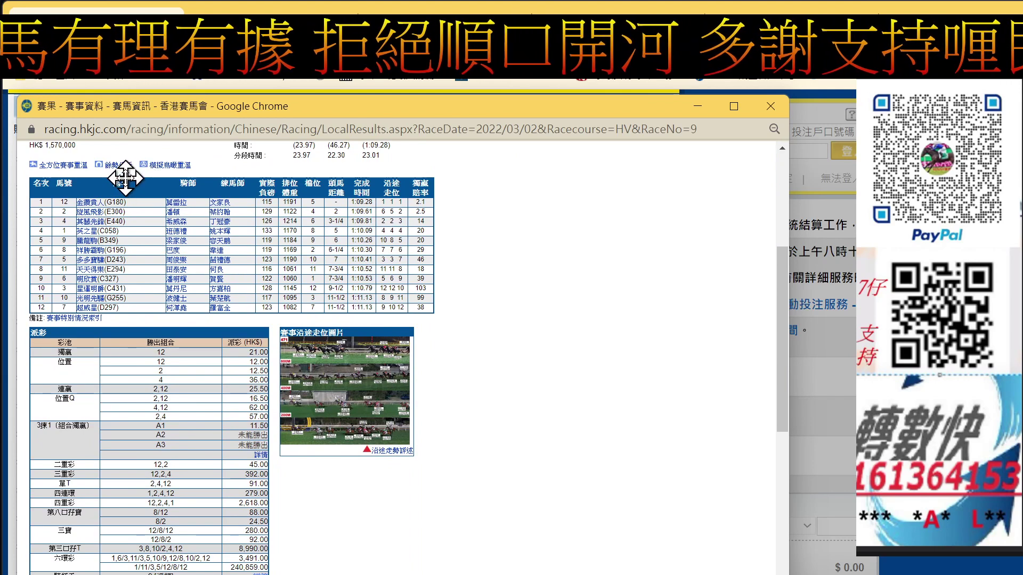
Play the 全方位賽事重溫 replay of the 02/03/2022 Race 9 in an enlarged player
{"action": "left_click", "coordinate": [85, 172]}
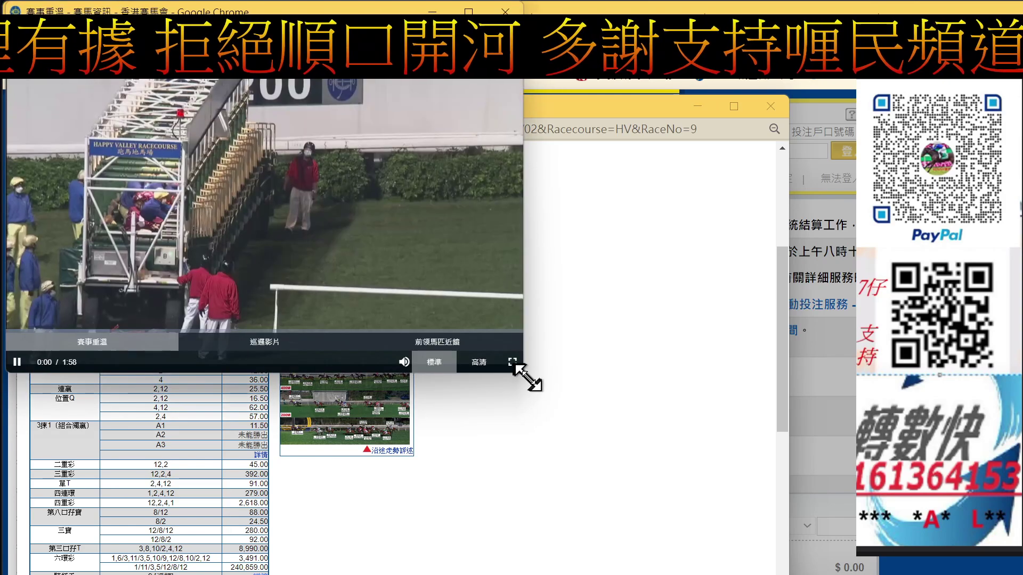
{"action": "left_click", "coordinate": [513, 363]}
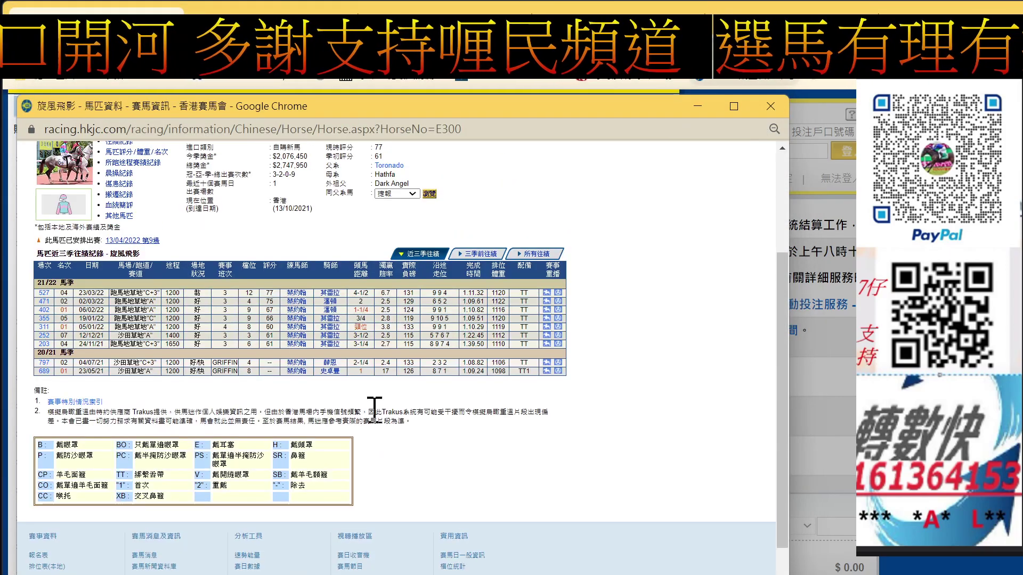
Open the 23/03/2022 Race 8 results and play its 全方位賽事重溫 replay enlarged
{"action": "left_click", "coordinate": [44, 293]}
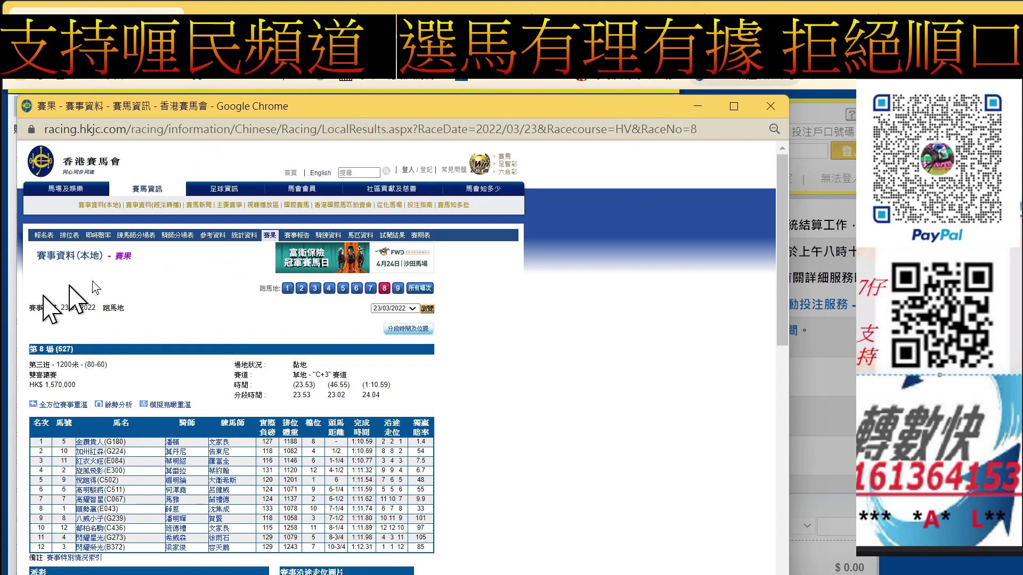
{"action": "scroll", "coordinate": [353, 322], "scroll_direction": "down", "scroll_amount": 2}
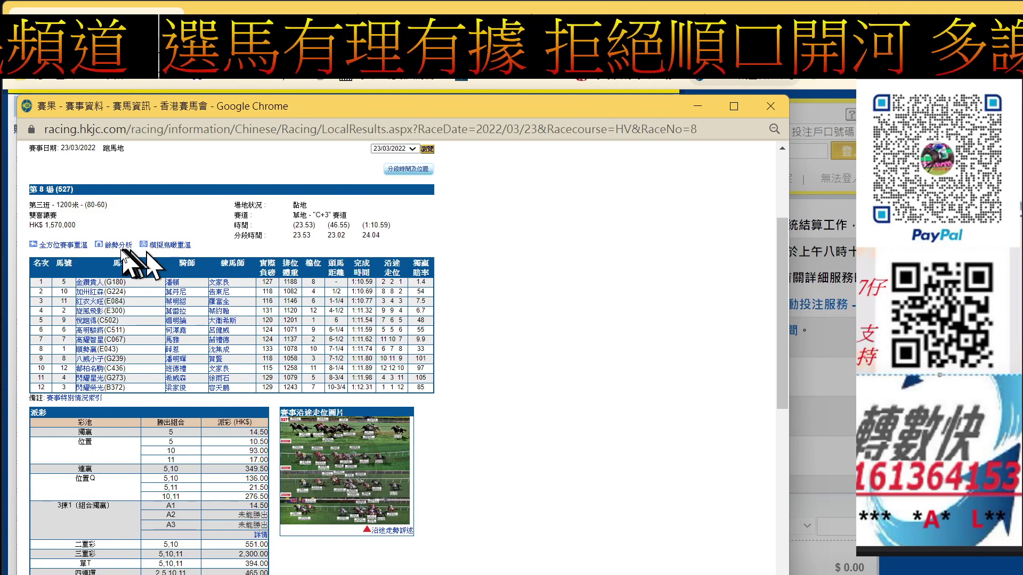
{"action": "left_click", "coordinate": [65, 245]}
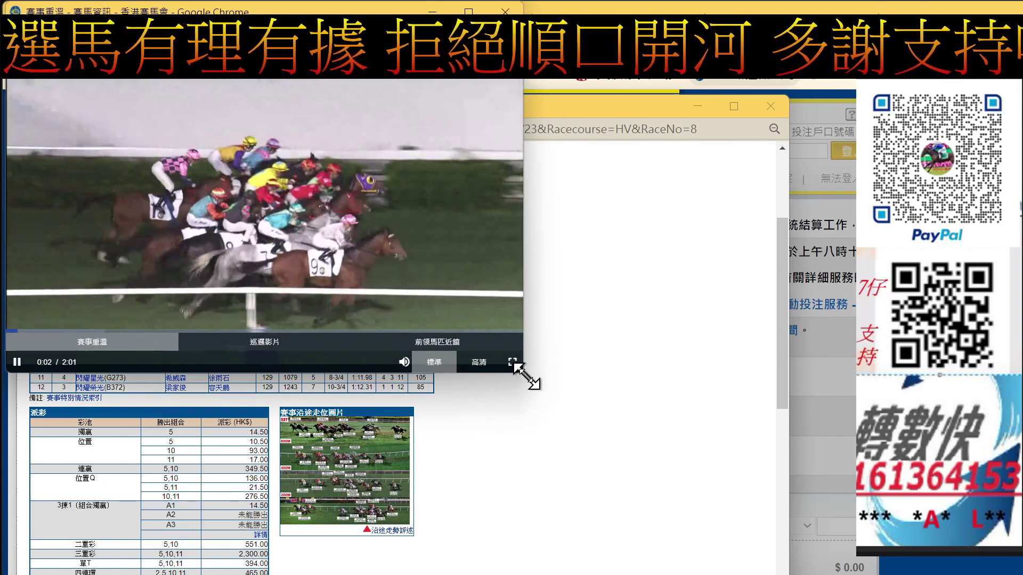
{"action": "left_click", "coordinate": [513, 362]}
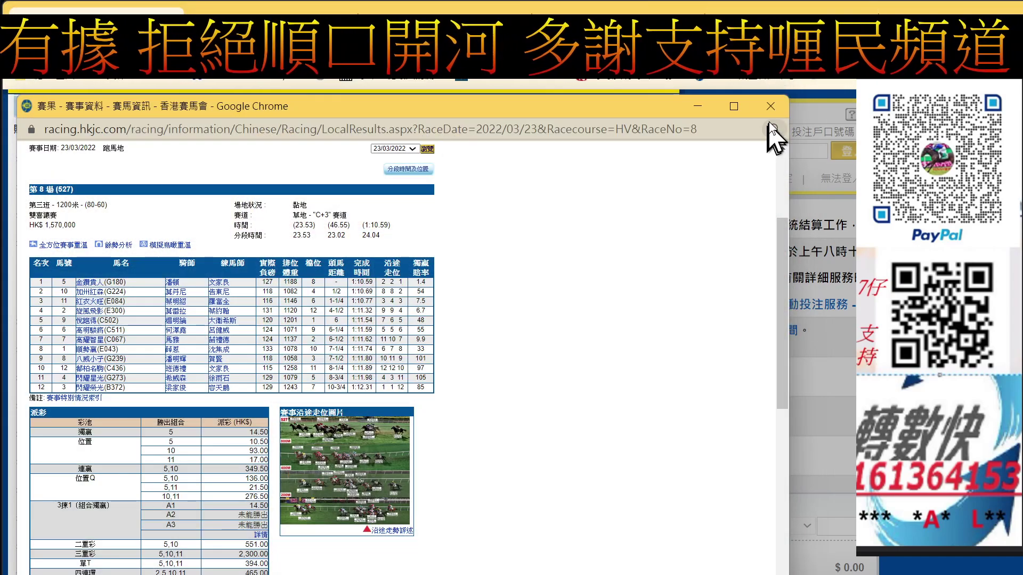
Bring 伊臣's horse record into view and start the replay of its 16/03/2022 Race 7
{"action": "left_click", "coordinate": [770, 106]}
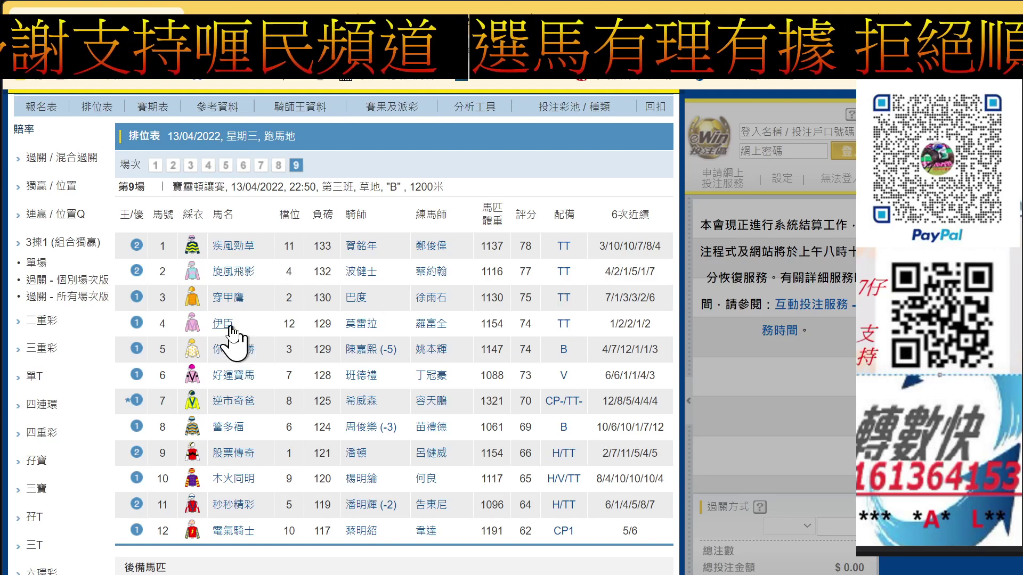
{"action": "mouse_move", "coordinate": [800, 412]}
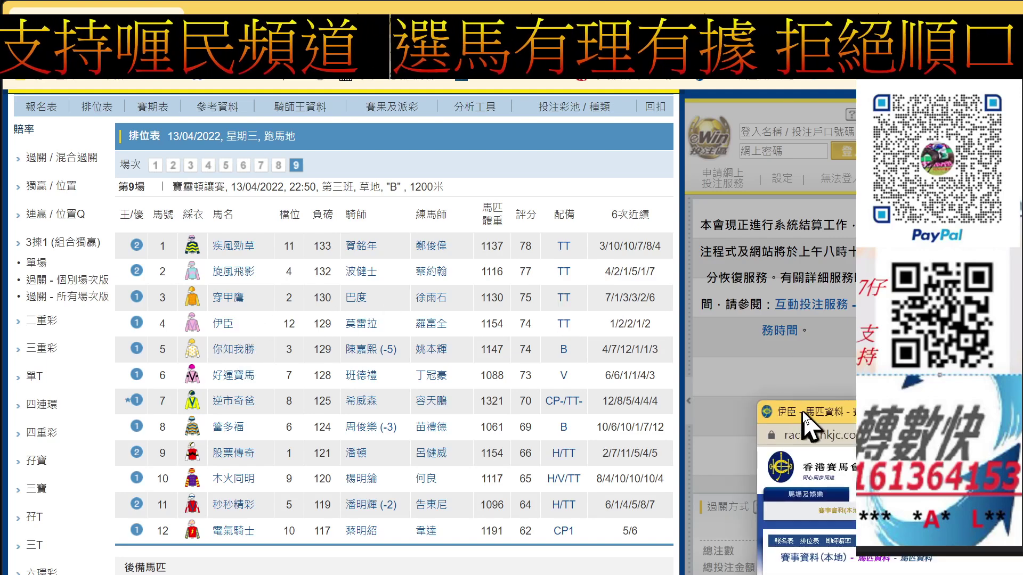
{"action": "left_click_drag", "start_coordinate": [803, 412], "coordinate": [65, 102]}
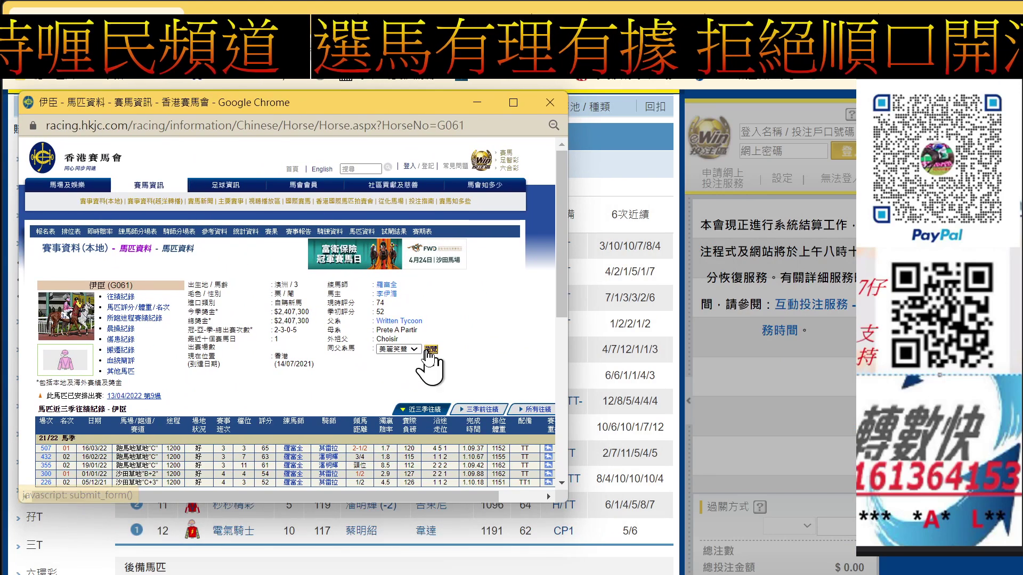
{"action": "left_click", "coordinate": [567, 525]}
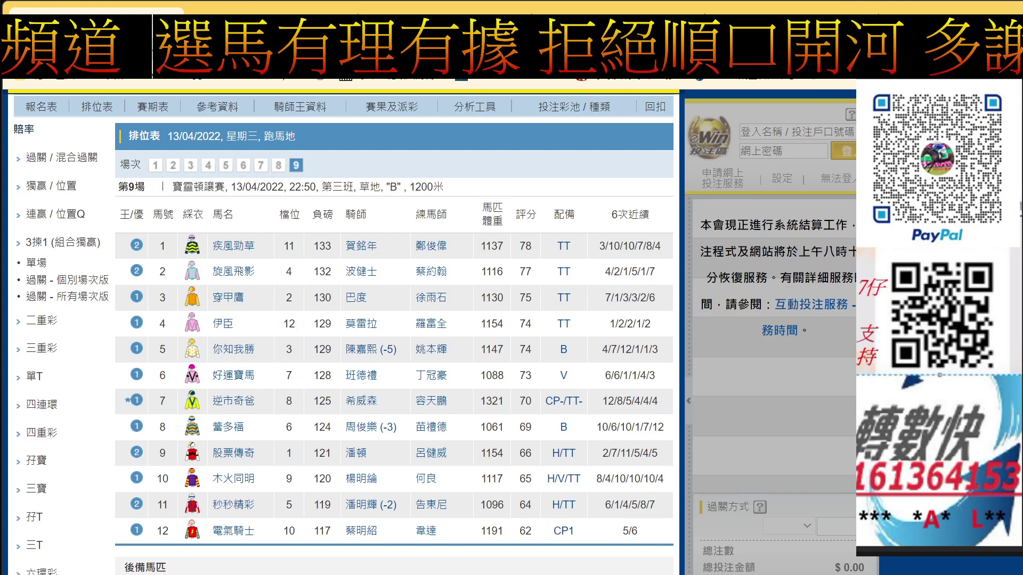
{"action": "scroll", "coordinate": [447, 340], "scroll_direction": "down", "scroll_amount": 5}
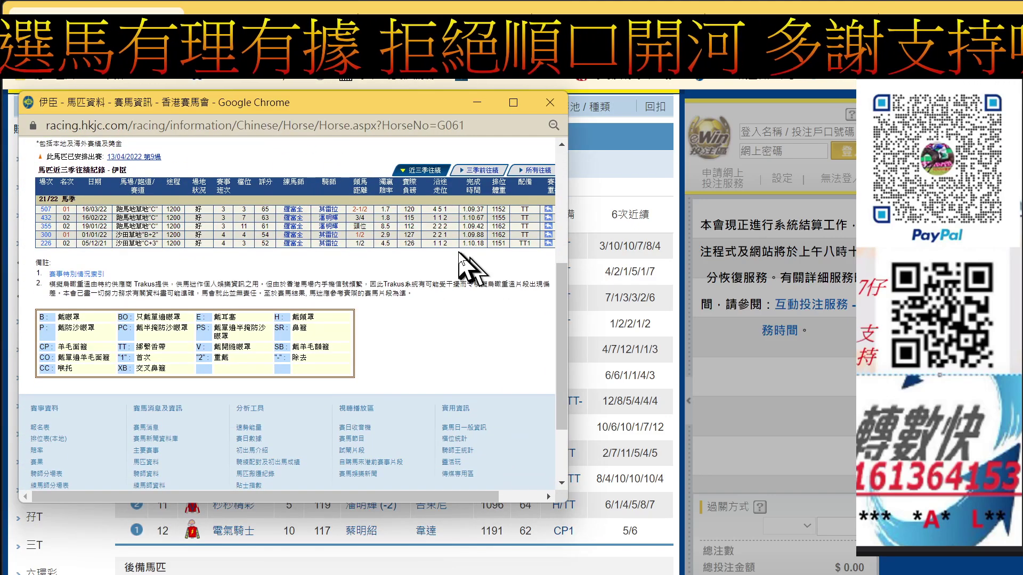
{"action": "scroll", "coordinate": [460, 276], "scroll_direction": "up", "scroll_amount": 2}
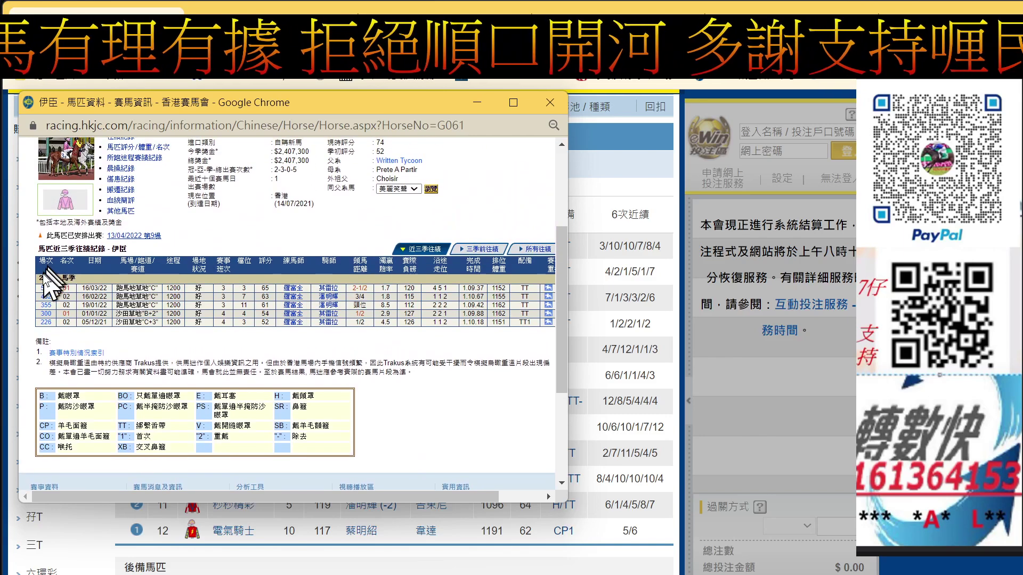
{"action": "left_click", "coordinate": [51, 288]}
{"action": "scroll", "coordinate": [184, 222], "scroll_direction": "down", "scroll_amount": 3}
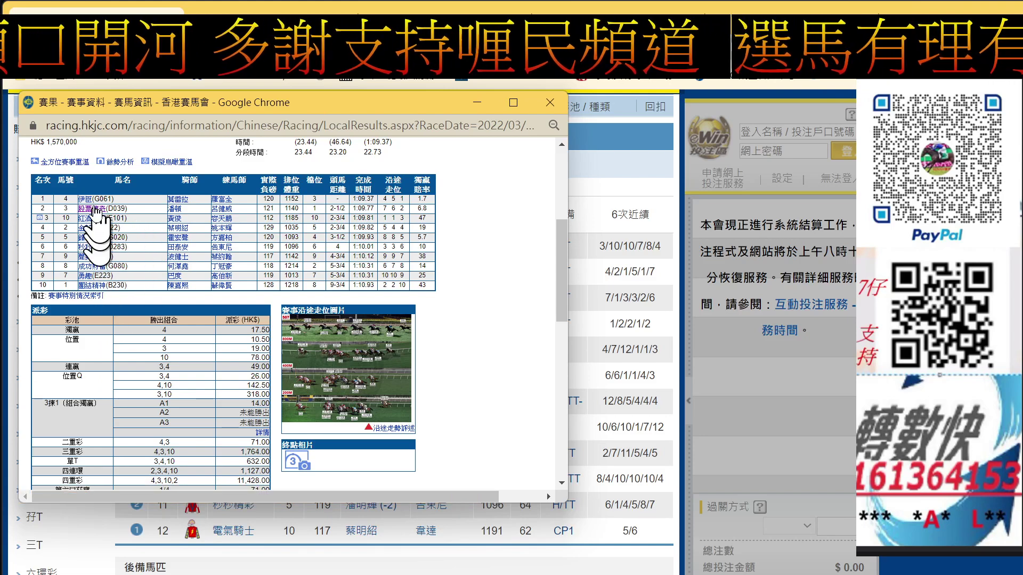
{"action": "left_click", "coordinate": [84, 168]}
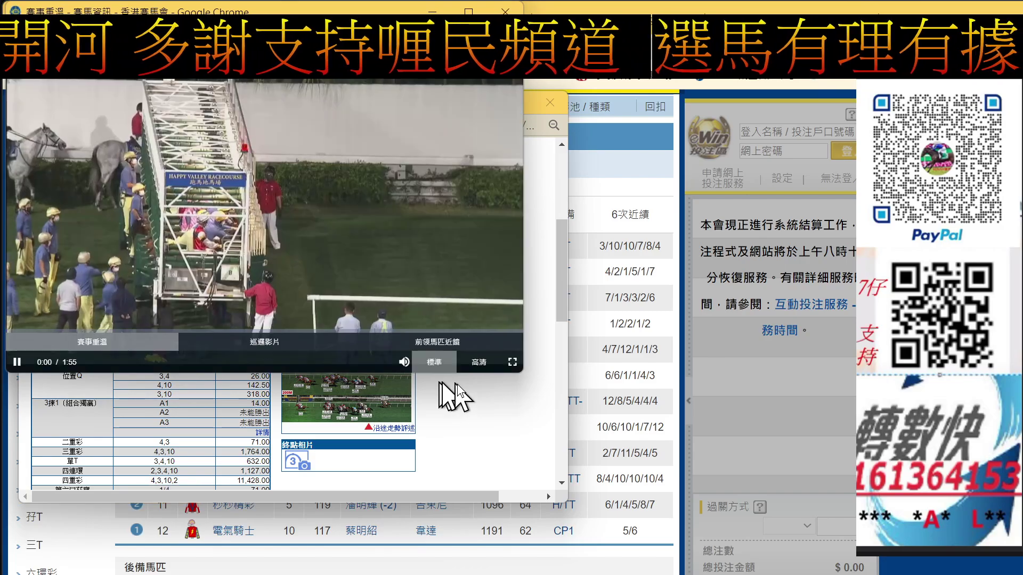
Watch the 16/03/2022 Race 7 replay full screen, then close the video
{"action": "left_click", "coordinate": [512, 362]}
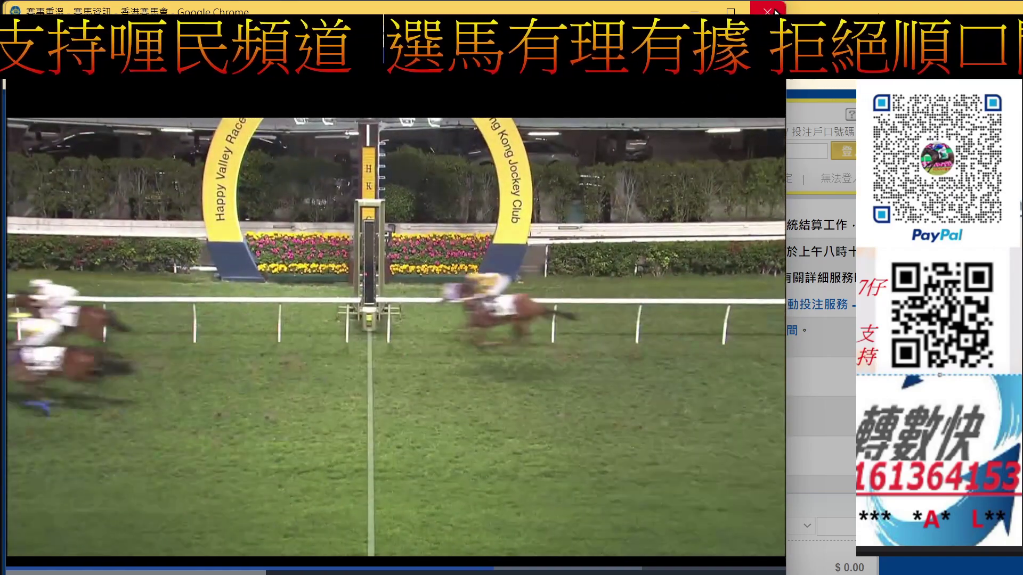
{"action": "left_click", "coordinate": [767, 12]}
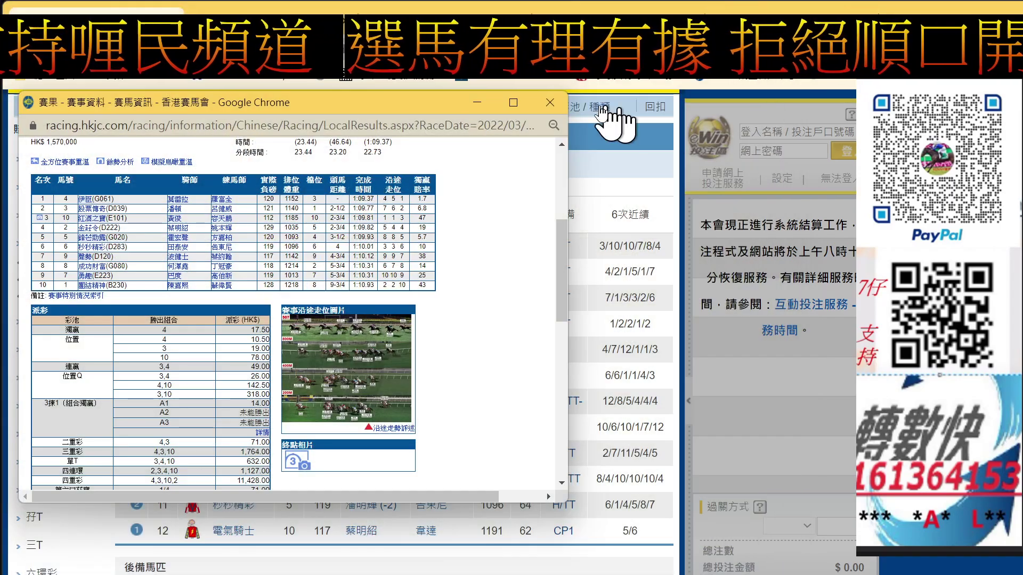
Snip the 13/04/2022 Race 9 race card and enlarge the Snipping Tool window
{"action": "left_click", "coordinate": [550, 103]}
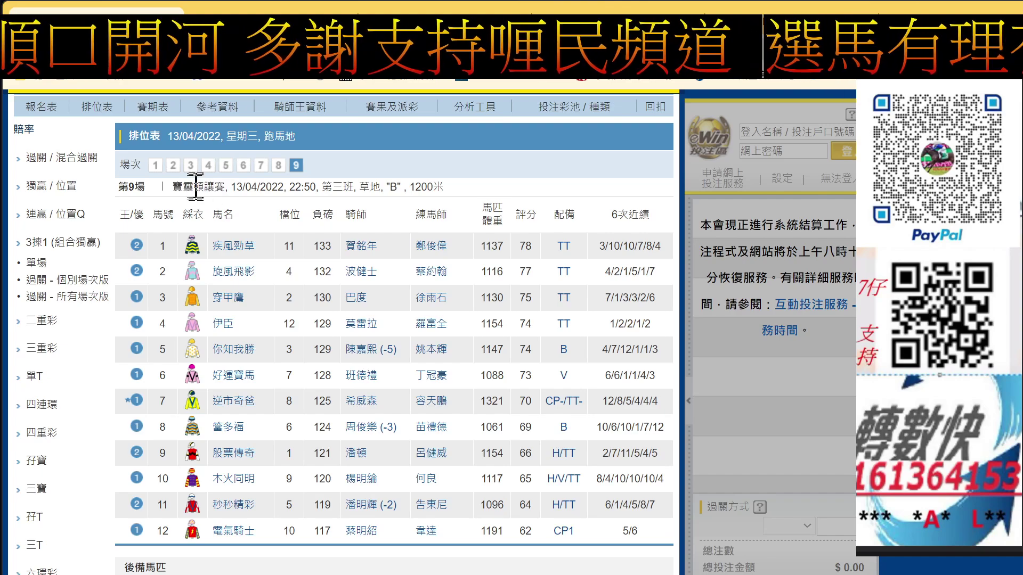
{"action": "key", "text": "super+shift+s"}
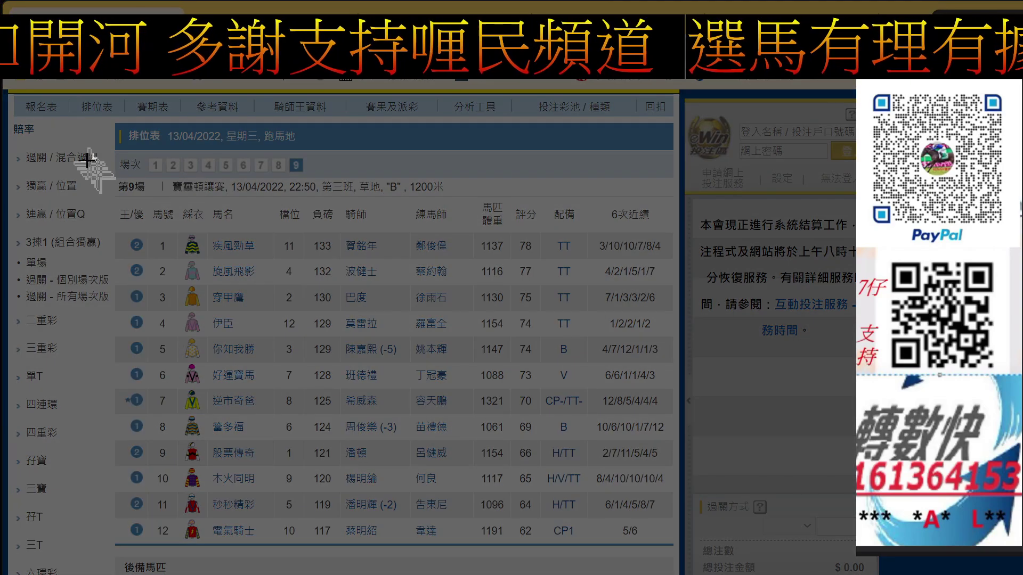
{"action": "left_click_drag", "start_coordinate": [92, 160], "coordinate": [807, 574]}
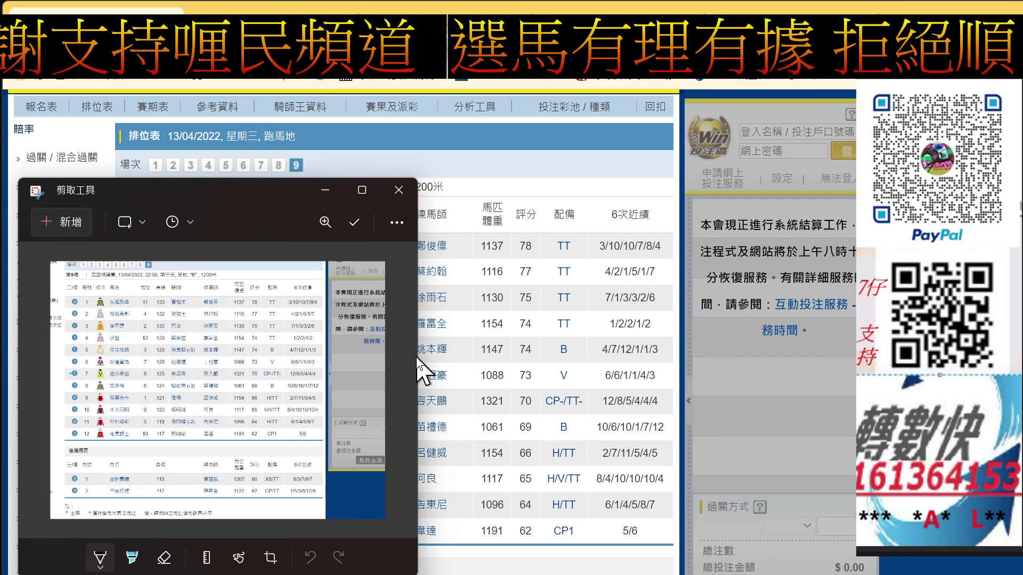
{"action": "double_click", "coordinate": [209, 191]}
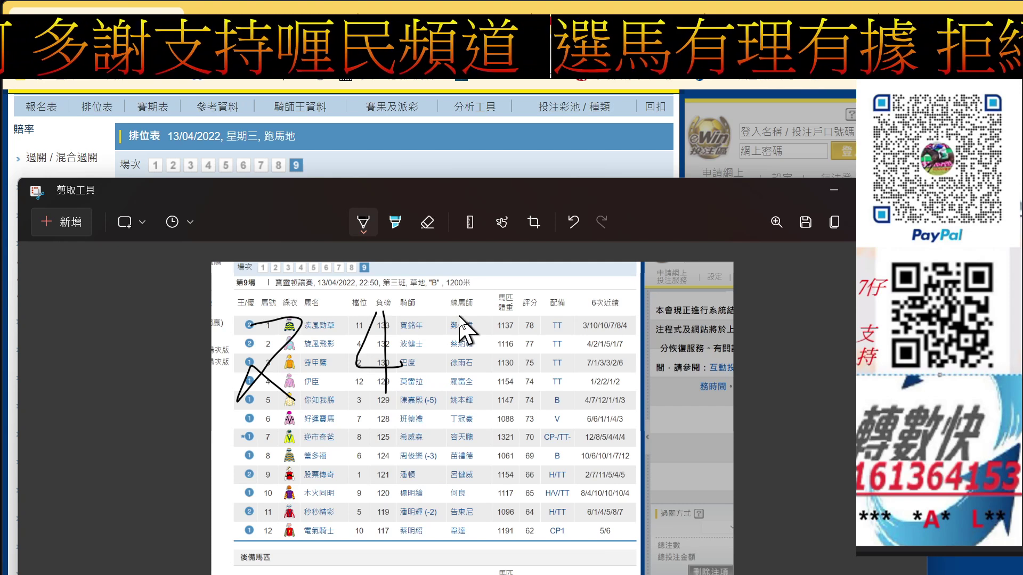
Handwrite picked numbers, including 9, on the race card capture and copy it
{"action": "mouse_move", "coordinate": [464, 324]}
{"action": "left_mouse_down"}
{"action": "mouse_move", "coordinate": [487, 345]}
{"action": "mouse_move", "coordinate": [498, 436]}
{"action": "left_mouse_up"}
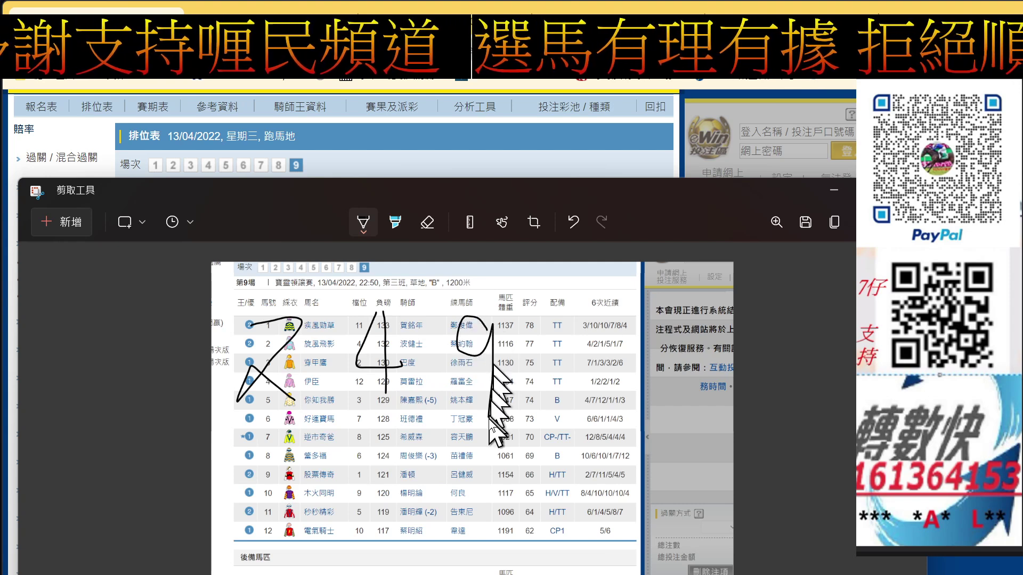
{"action": "key", "text": "ctrl+c"}
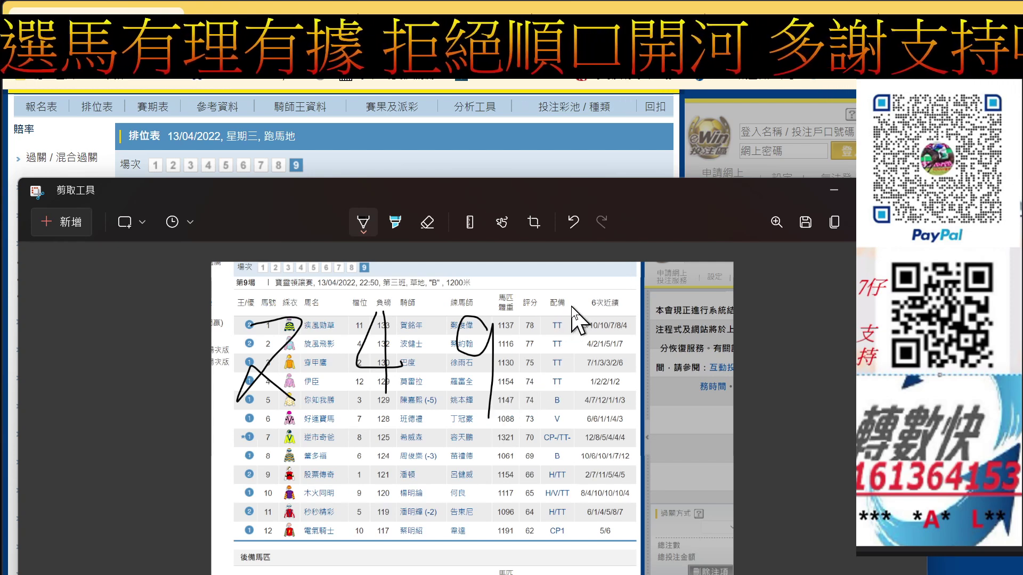
{"action": "mouse_move", "coordinate": [566, 317]}
{"action": "left_mouse_down"}
{"action": "mouse_move", "coordinate": [559, 368]}
{"action": "mouse_move", "coordinate": [592, 363]}
{"action": "mouse_move", "coordinate": [600, 399]}
{"action": "mouse_move", "coordinate": [576, 432]}
{"action": "mouse_move", "coordinate": [547, 419]}
{"action": "left_mouse_up"}
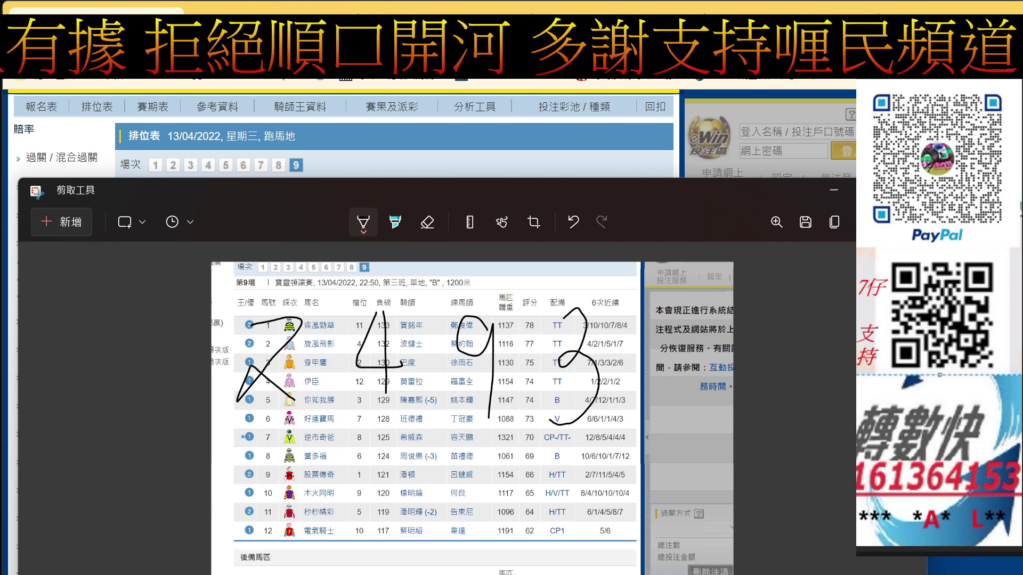